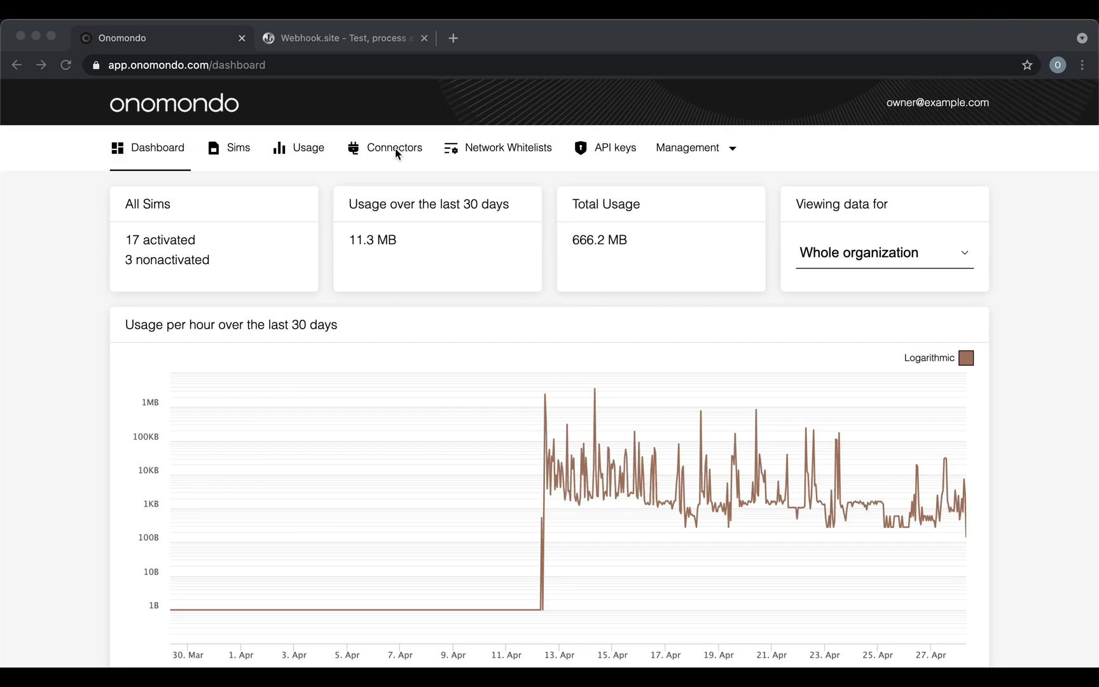
- From the Connectors list, start a new connector and set its type to HTTPS
left_click(395, 149)
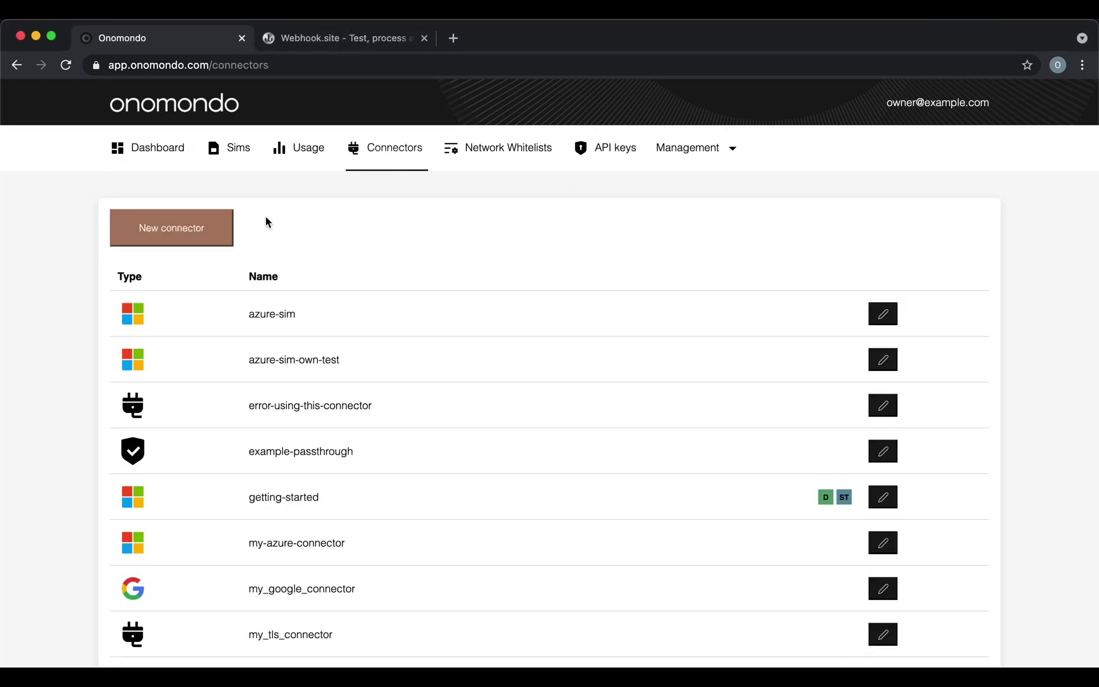
left_click(210, 222)
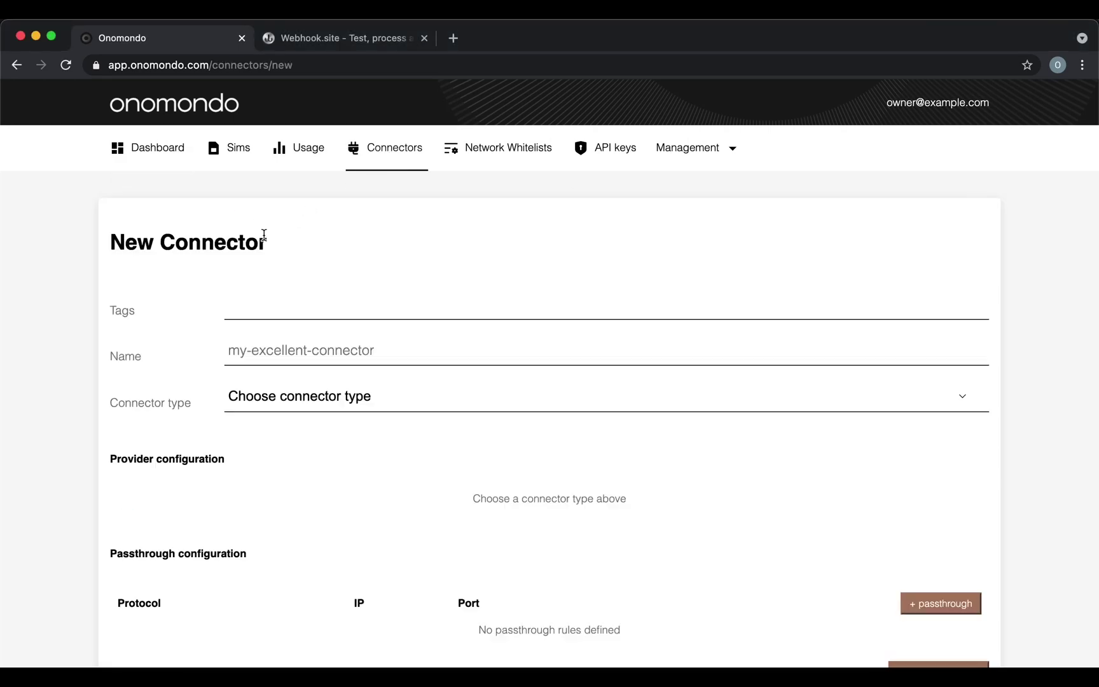
left_click(312, 399)
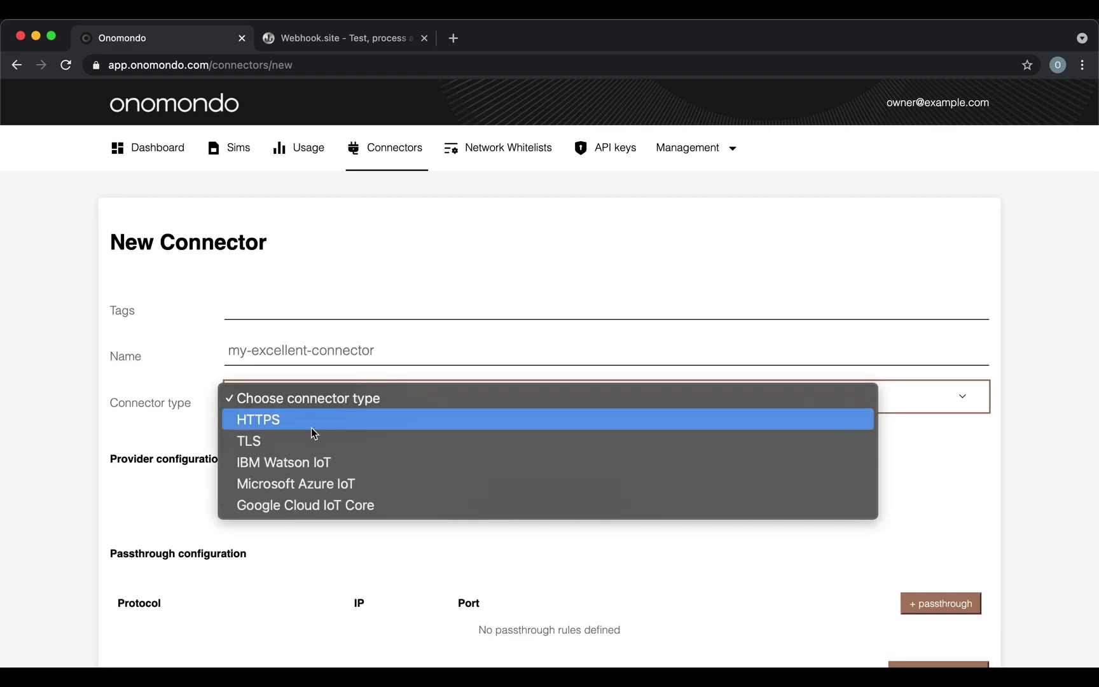
left_click(312, 428)
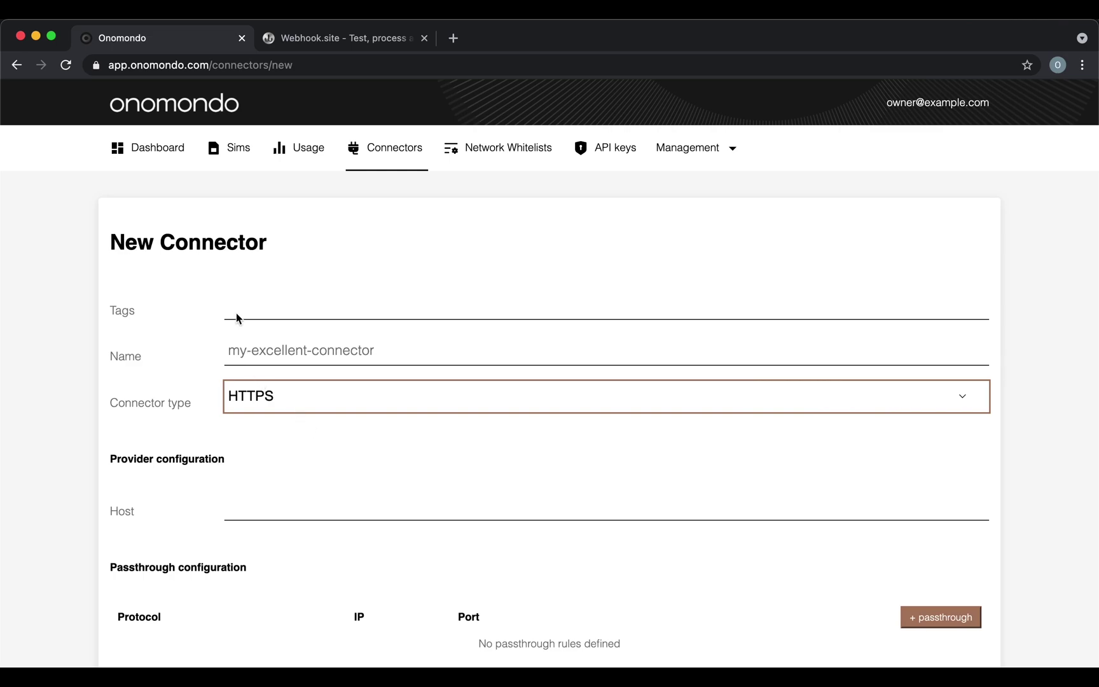
- Switch to the Webhook.site page showing your unique URL
left_click(331, 40)
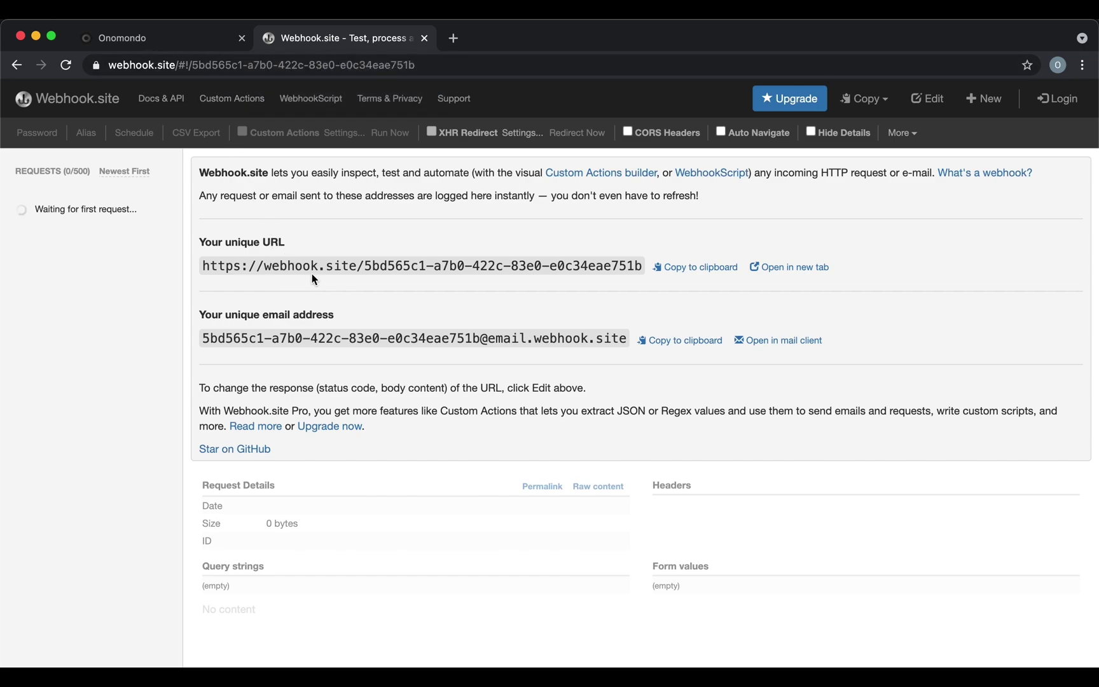
- Copy the webhook.site unique URL and paste it as the connector's Host
left_click(693, 267)
left_click(209, 39)
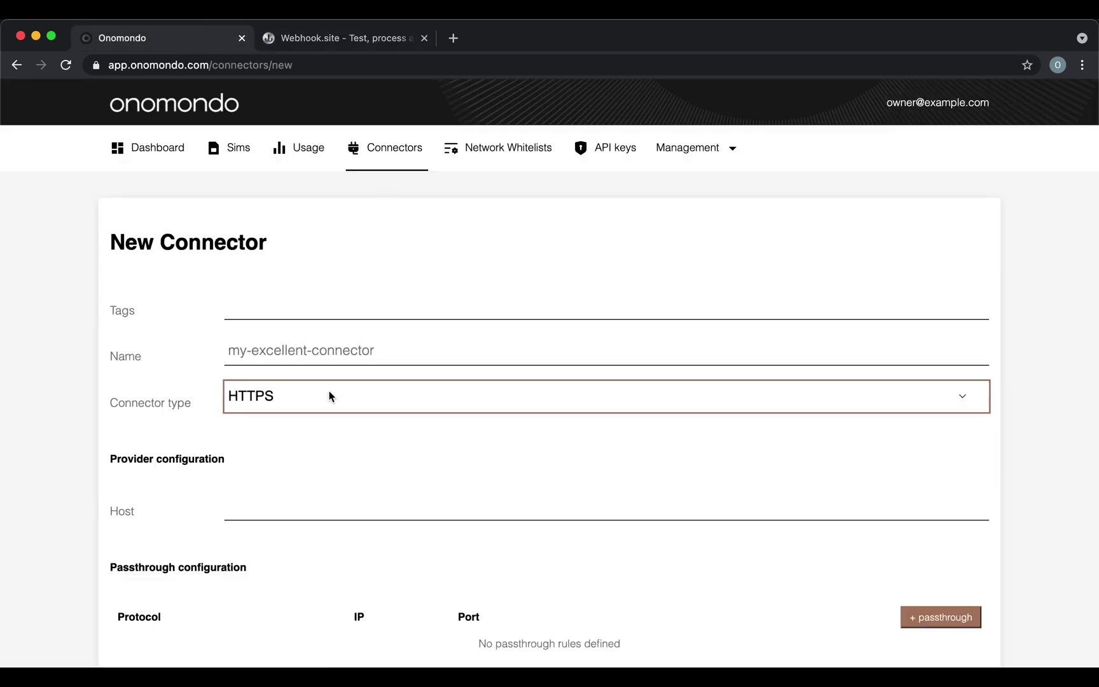
left_click(295, 511)
key("super+v")
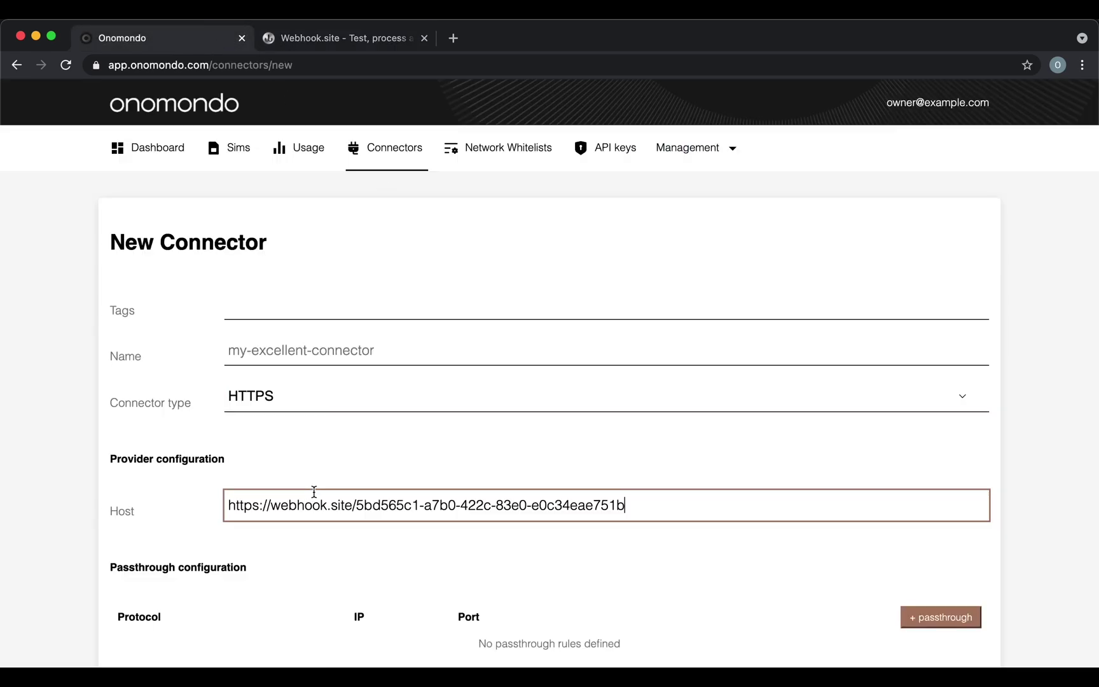
scroll(329, 482, "down", 1)
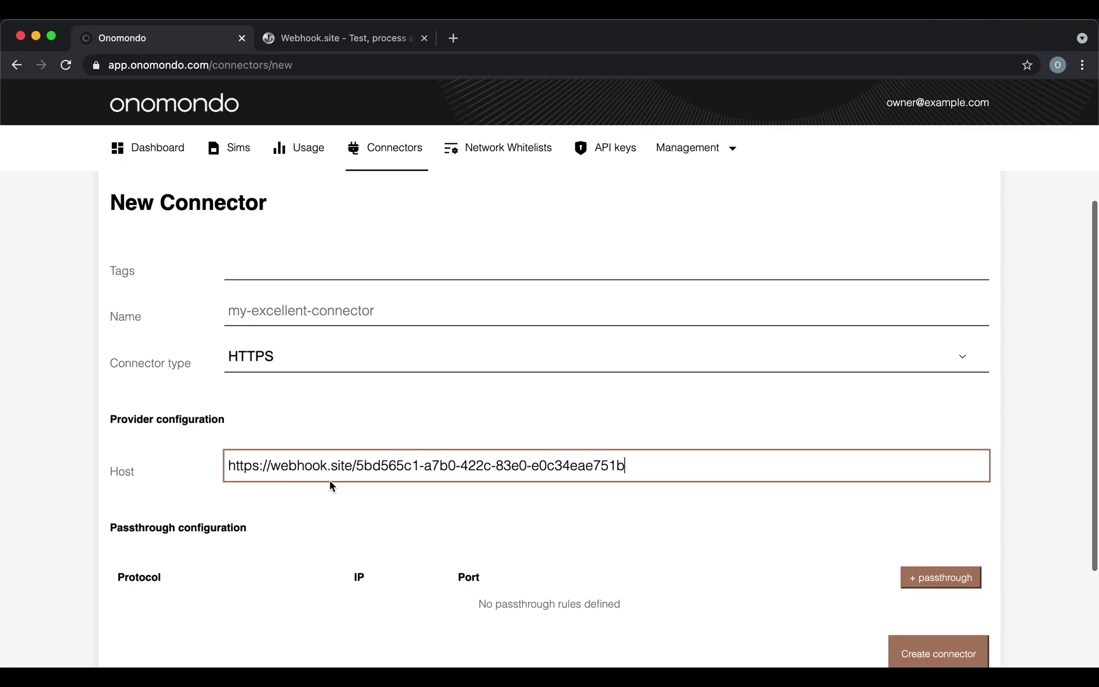
- Name the connector example-connector and create it
left_click(312, 312)
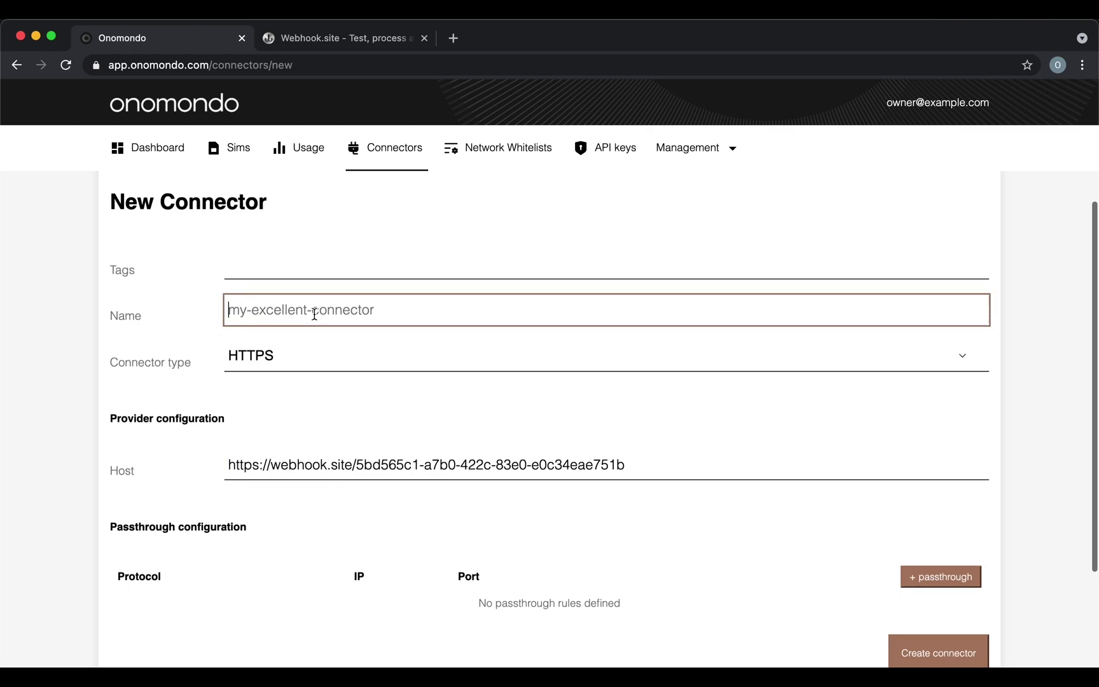
type("example-connec")
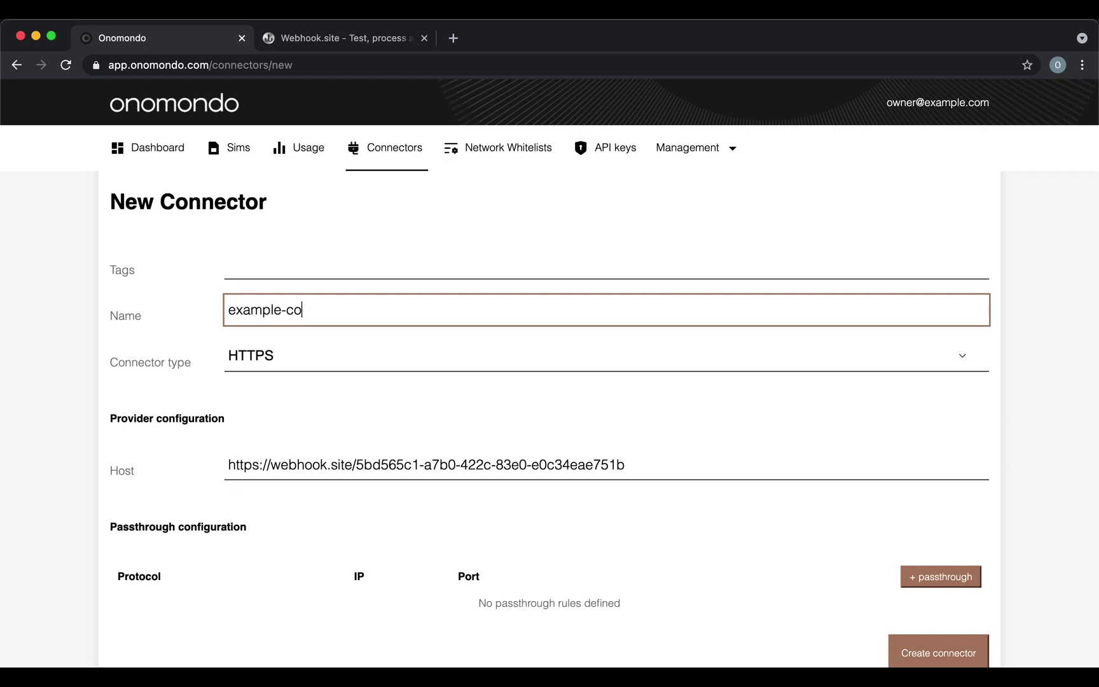
type("tor")
left_click(922, 651)
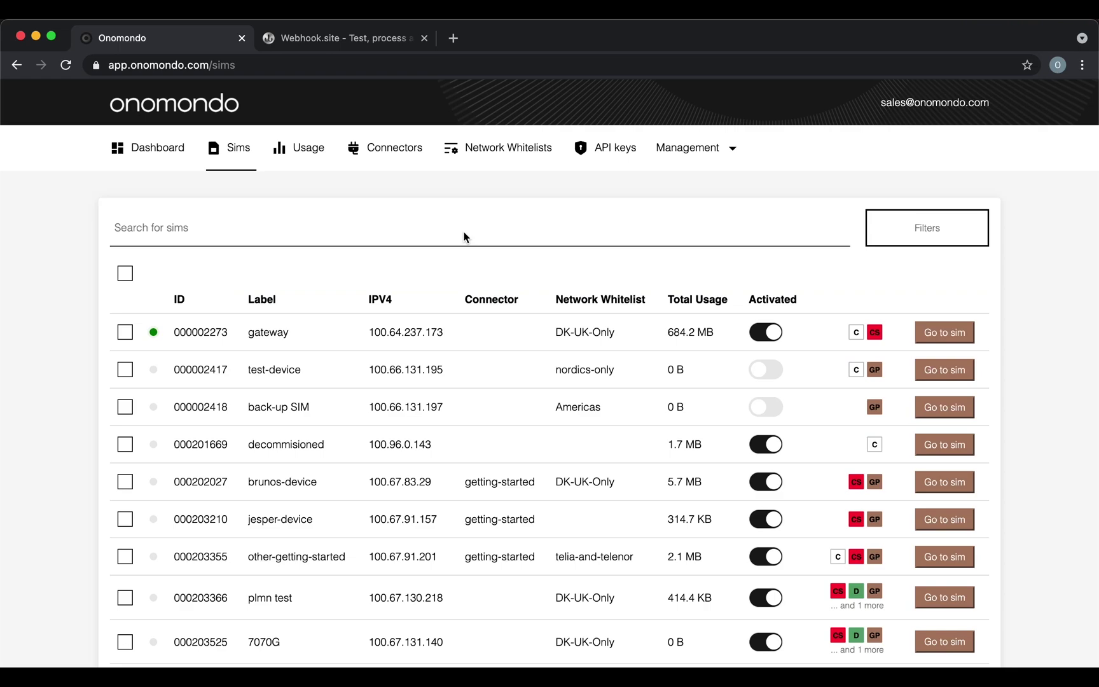
- Search the SIMs for 'intro' and open the introduction test SIM
left_click(464, 237)
type("intro")
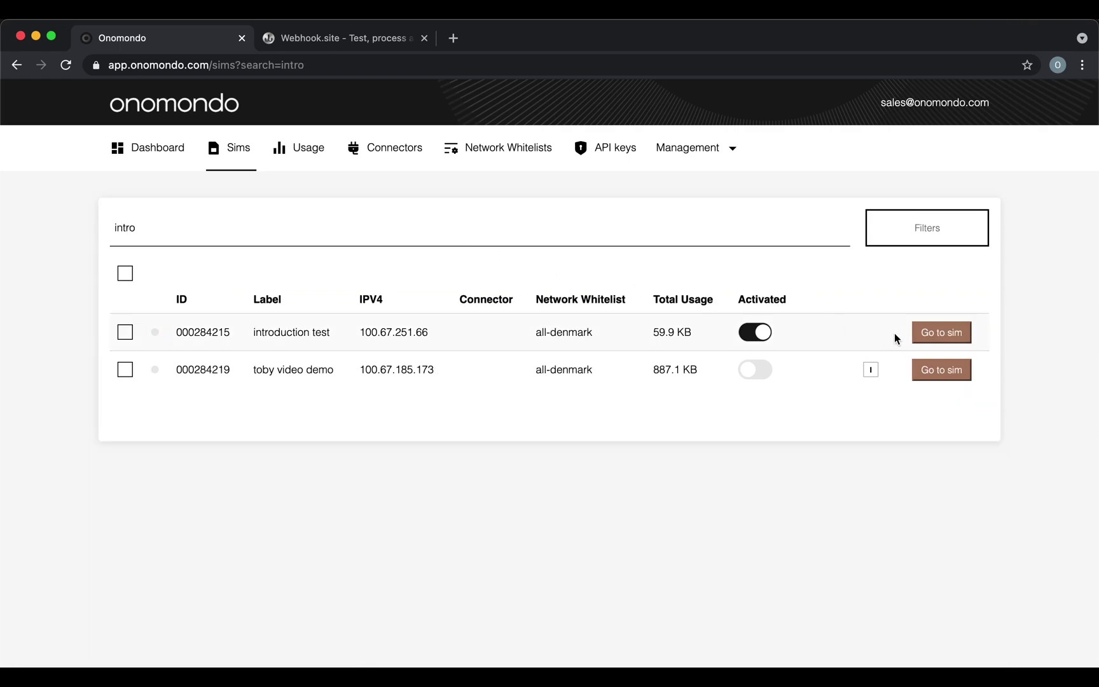
left_click(941, 332)
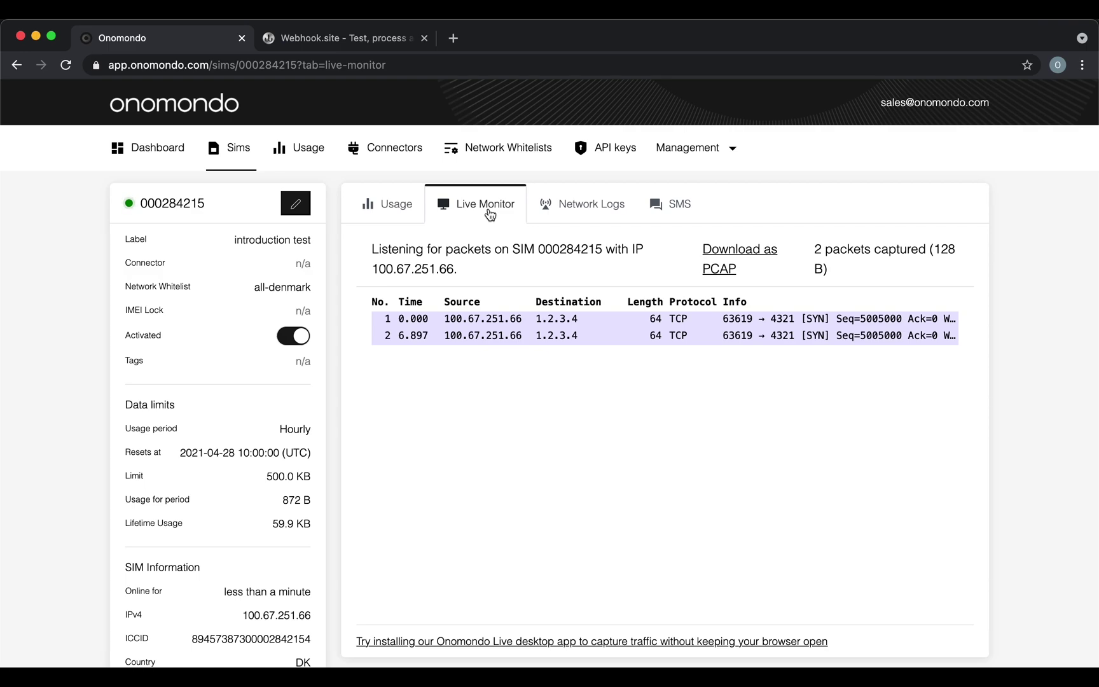
- Set the introduction test SIM's connector to example-connector and save it
left_click(295, 203)
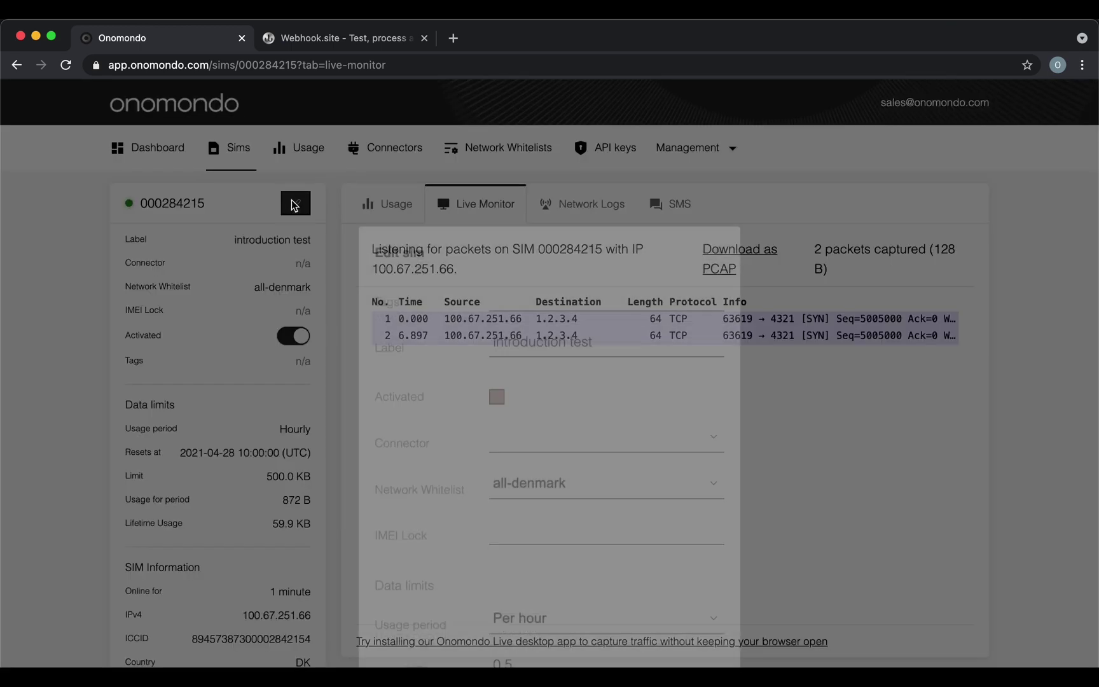
left_click(560, 319)
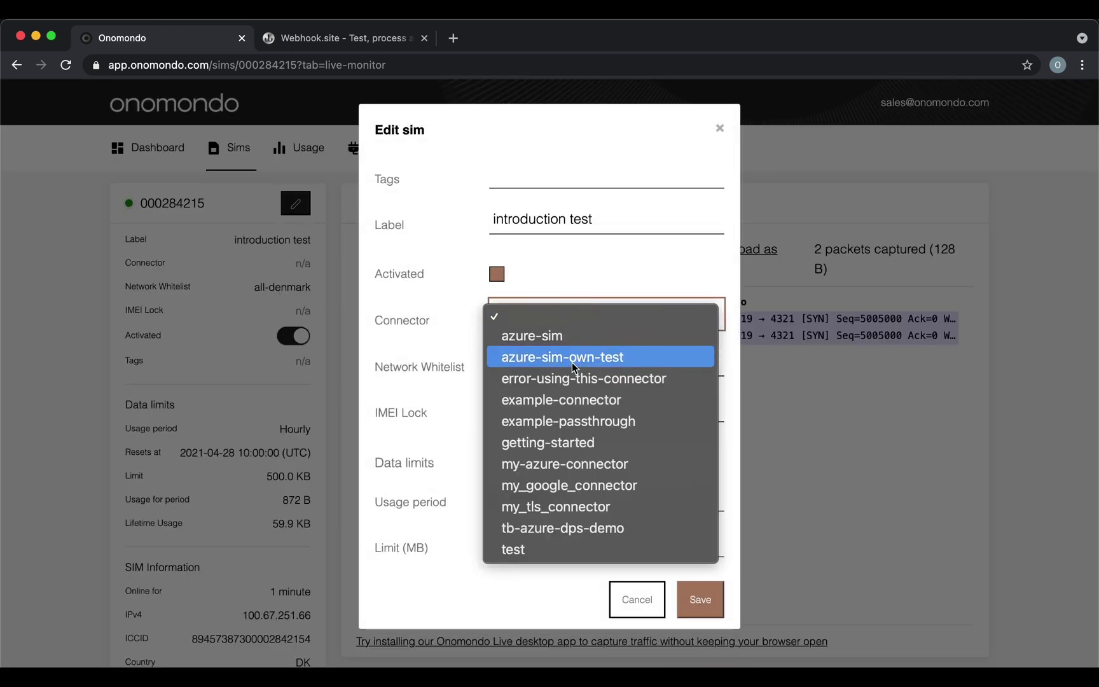
left_click(561, 399)
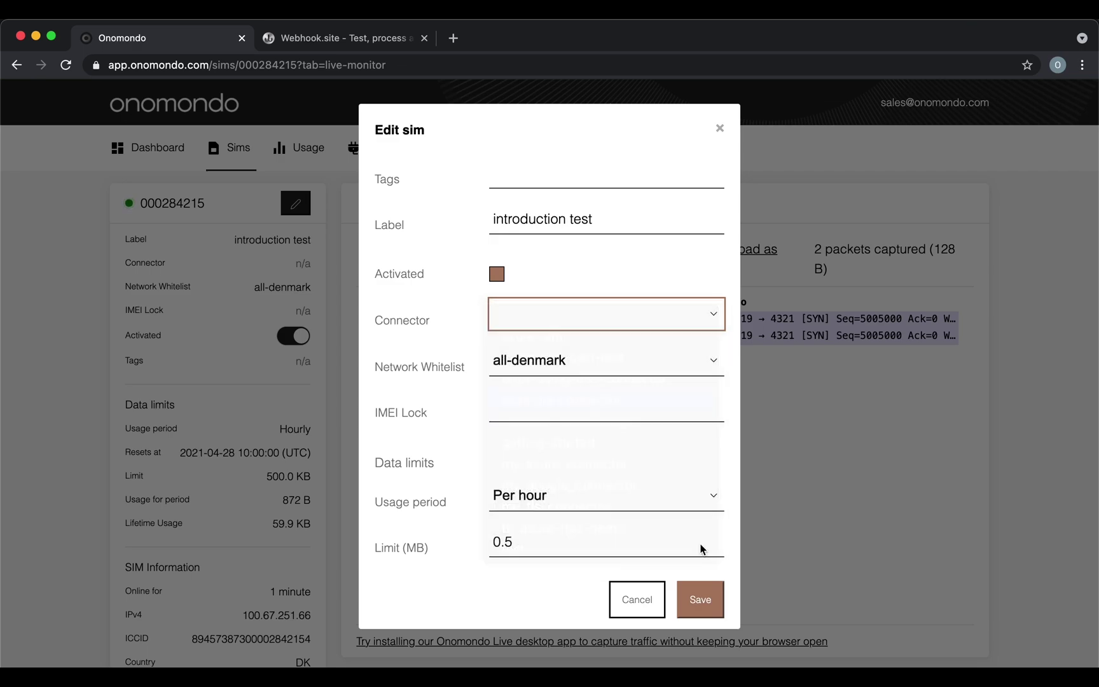
left_click(700, 601)
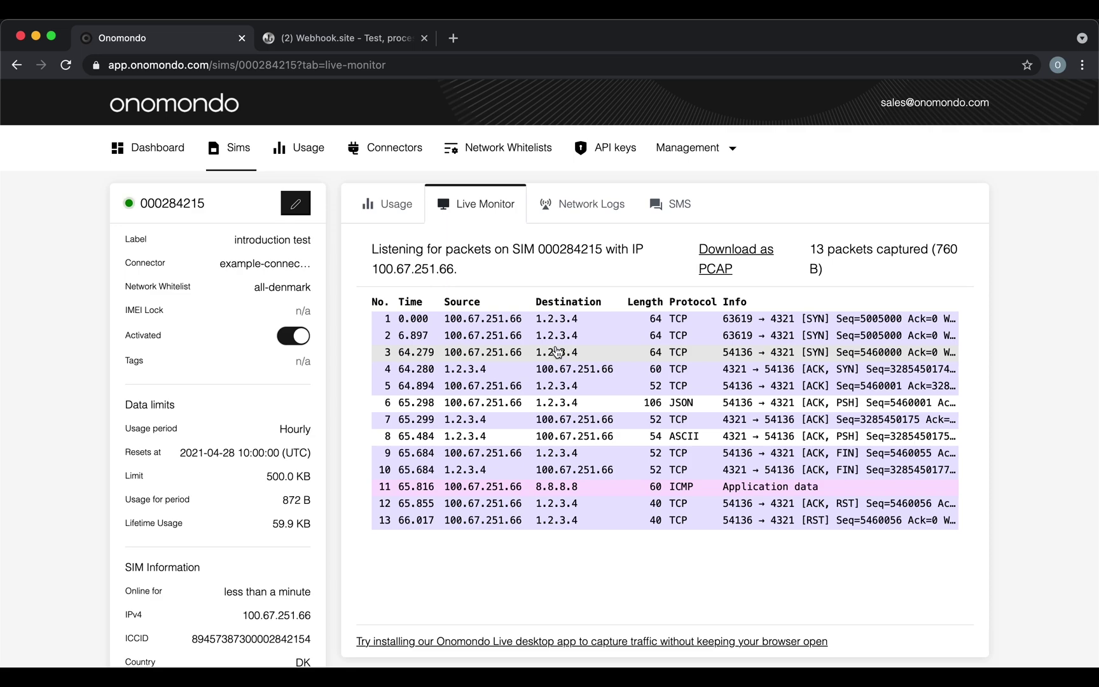
left_click(352, 38)
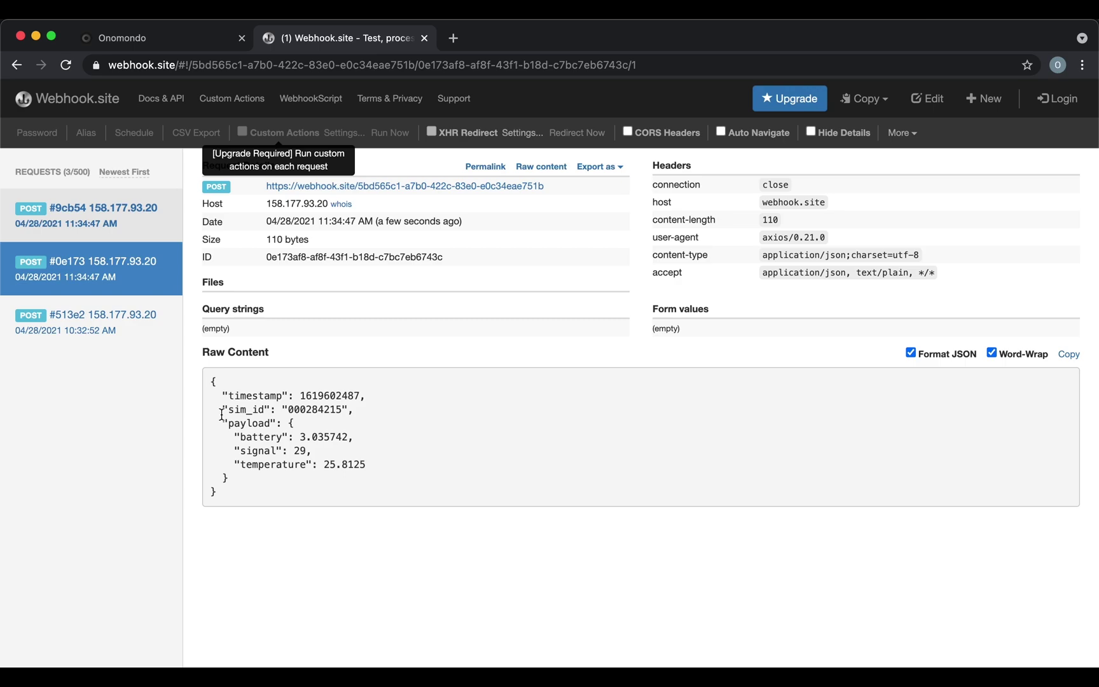
left_click(112, 213)
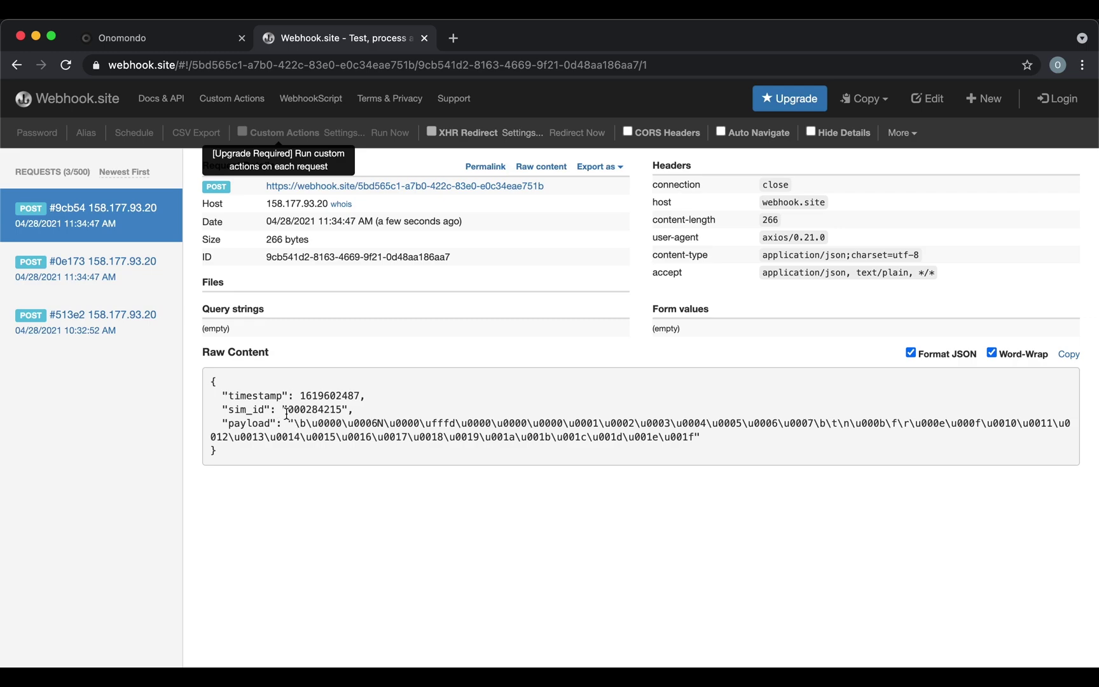
left_click(173, 42)
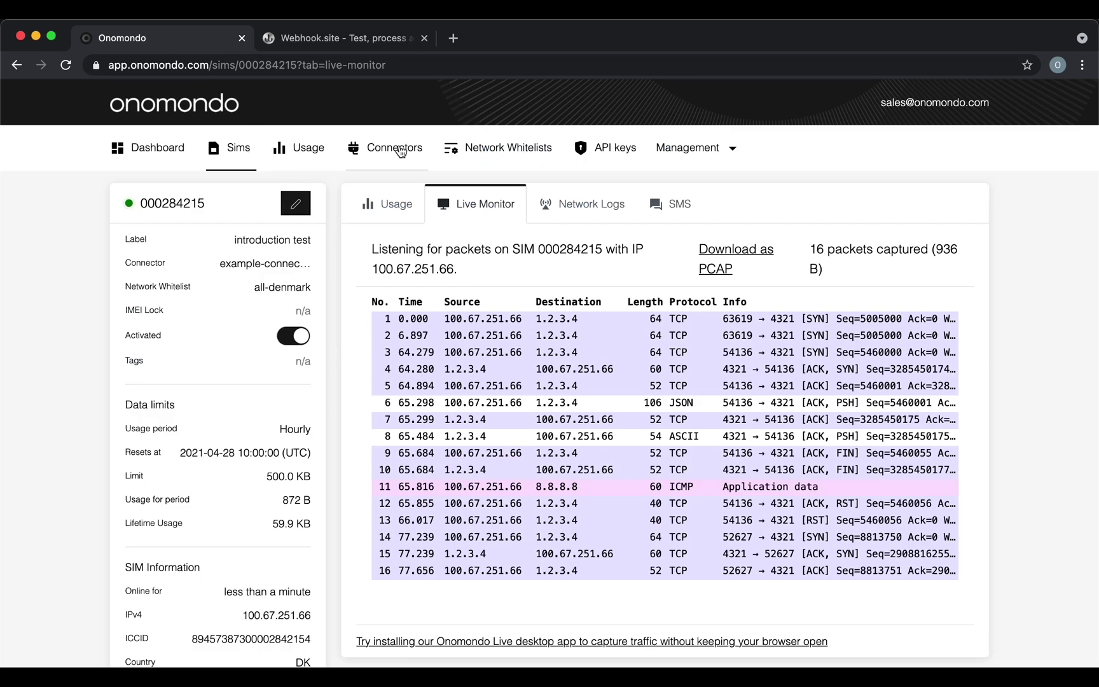
- Give example-connector an ICMP passthrough rule and submit the updated connector
left_click(400, 150)
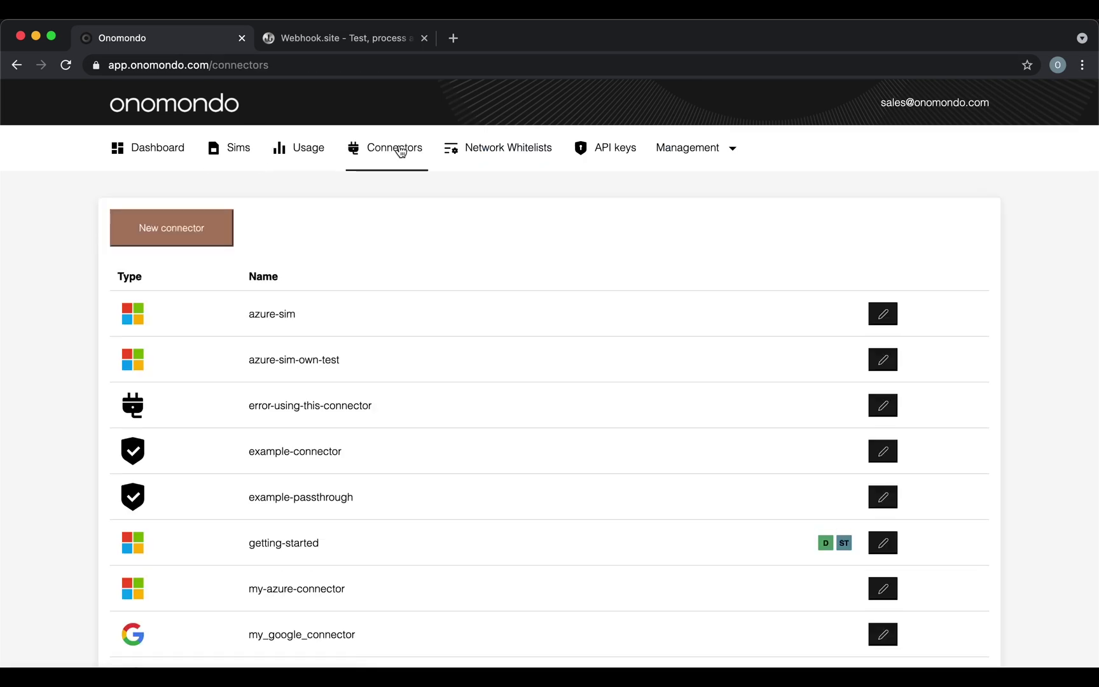
left_click(882, 451)
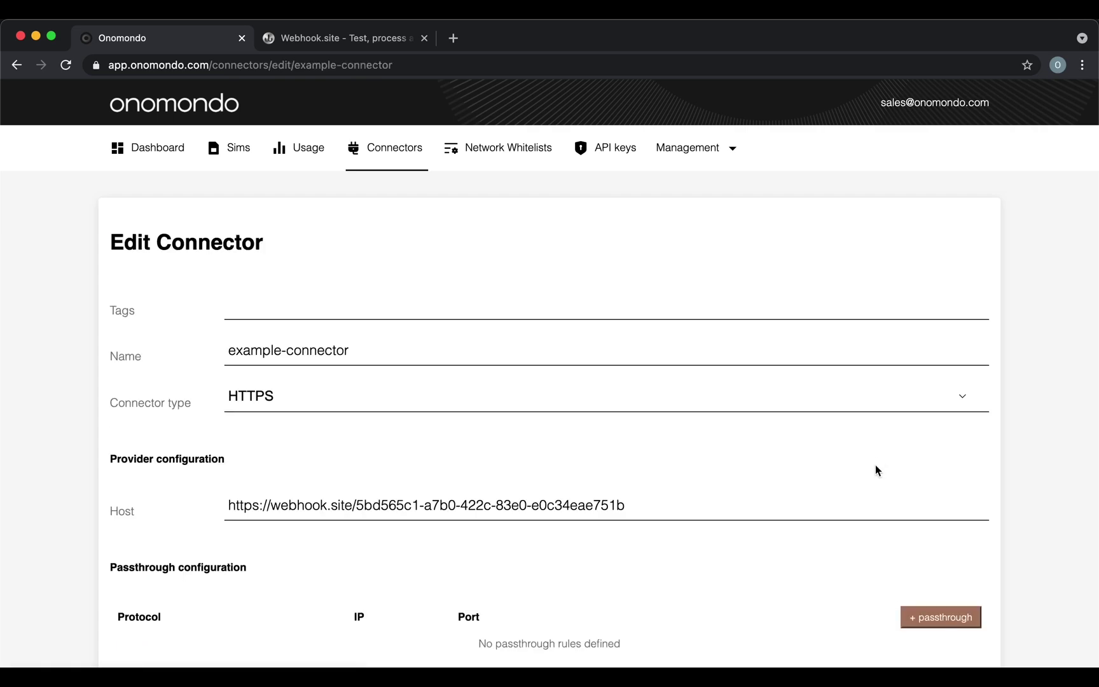
scroll(875, 464, "down", 3)
left_click(932, 525)
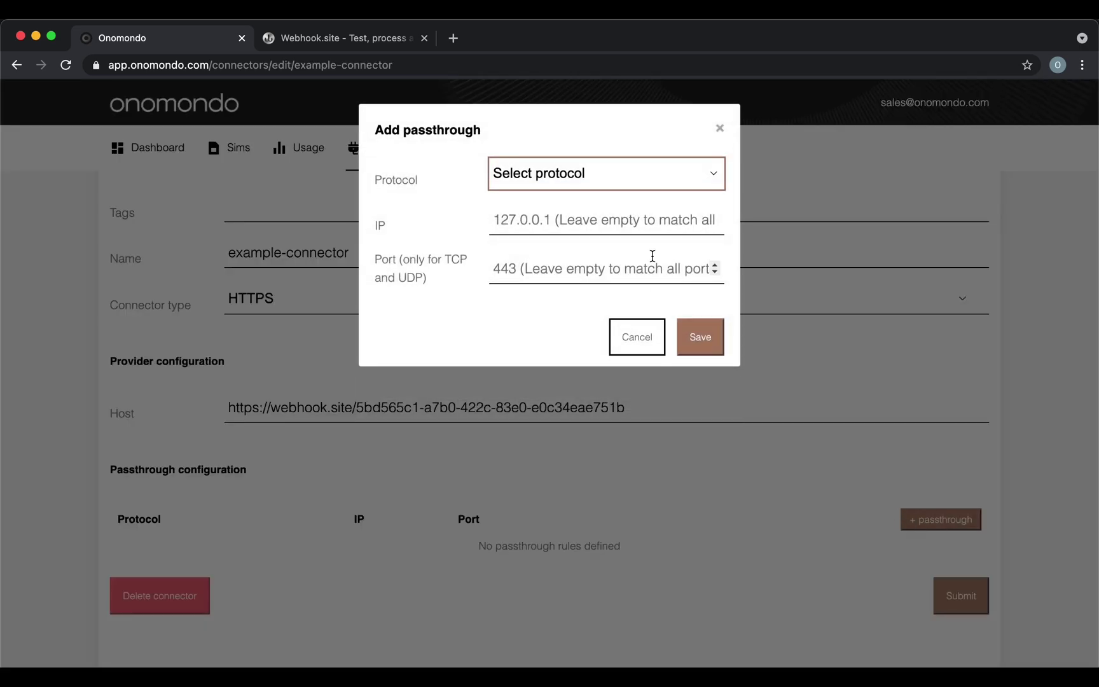
left_click(625, 186)
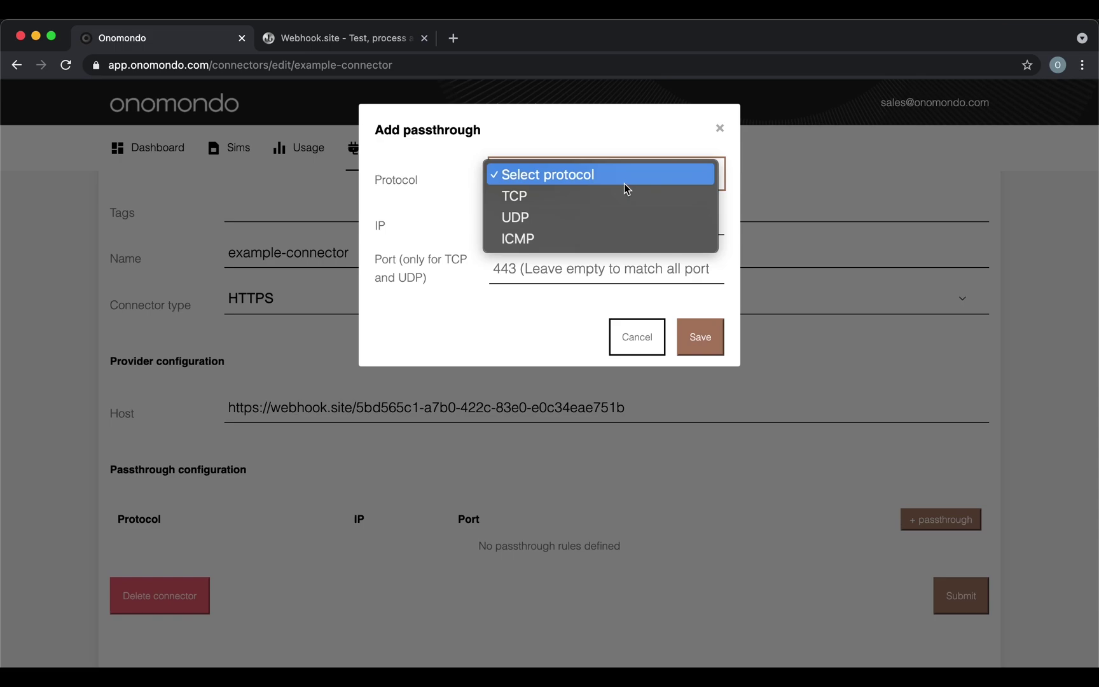
left_click(584, 233)
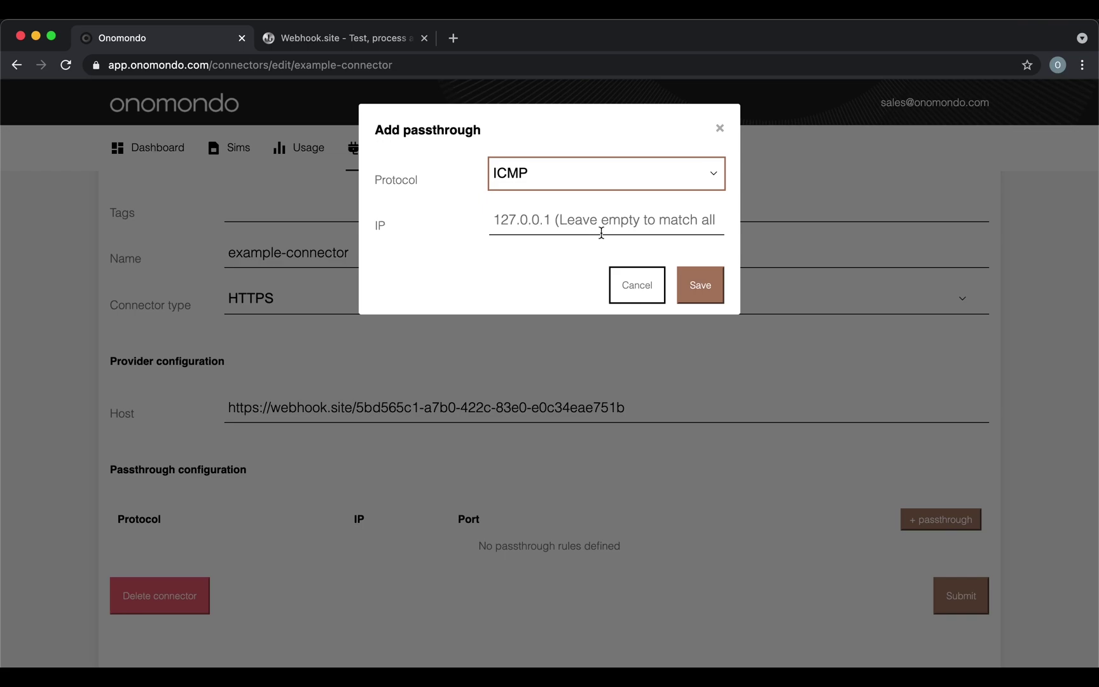
left_click(699, 287)
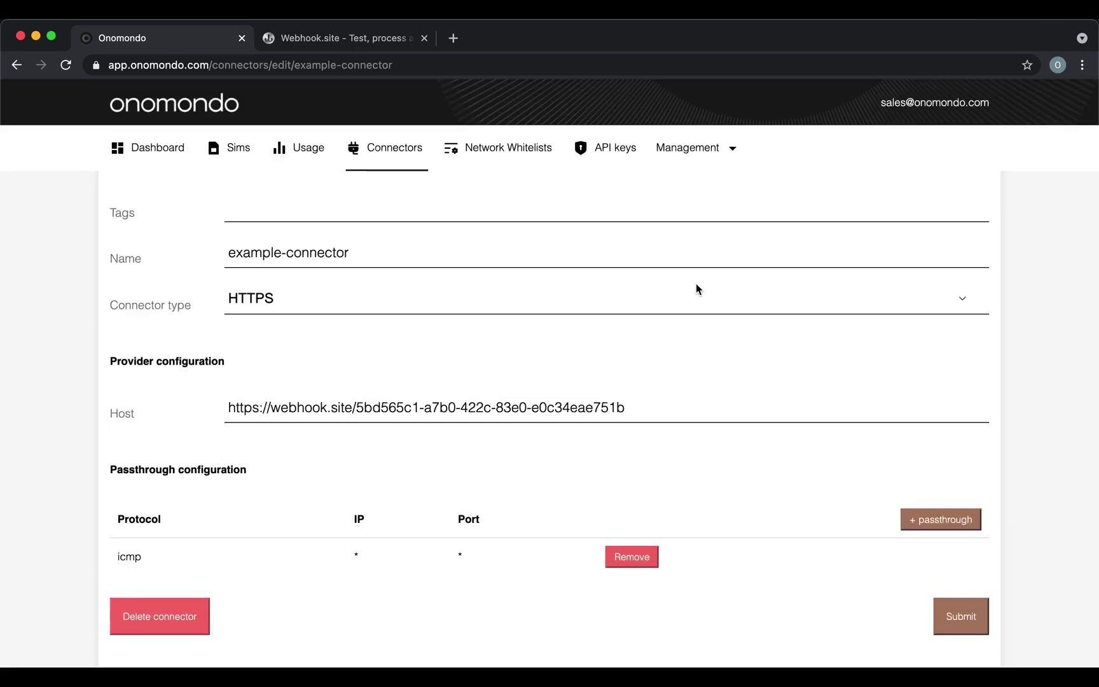
left_click(961, 616)
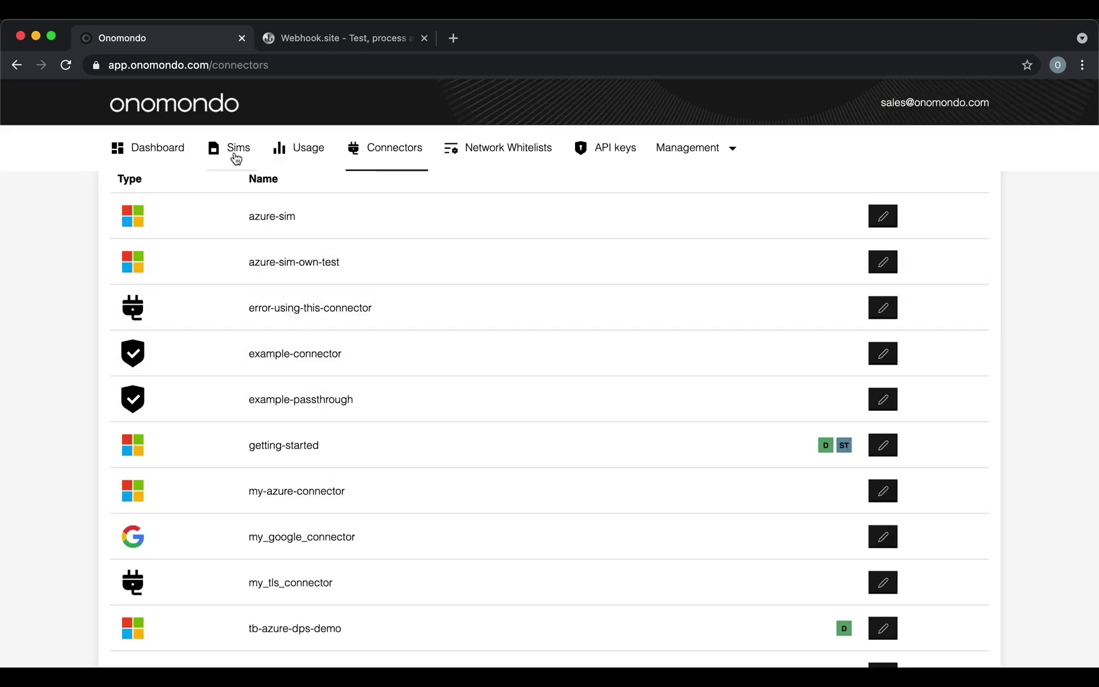
- Find the introduction test SIM by searching 'intro' and open its live monitor
left_click(239, 156)
left_click(269, 228)
type("intro")
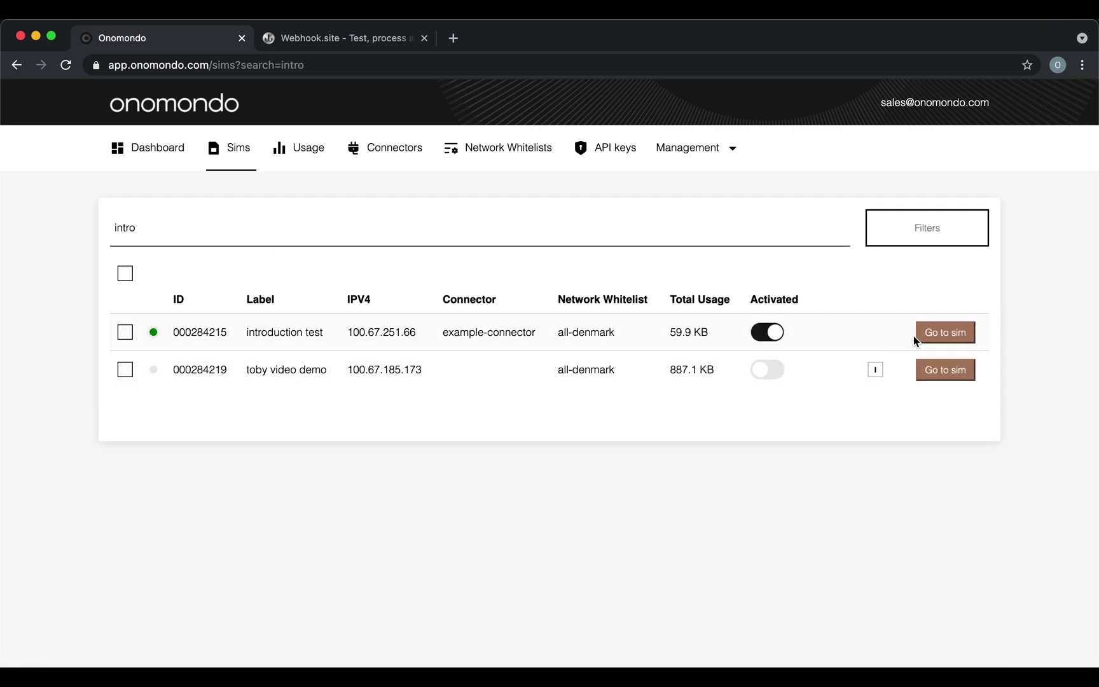
left_click(929, 339)
left_click(496, 211)
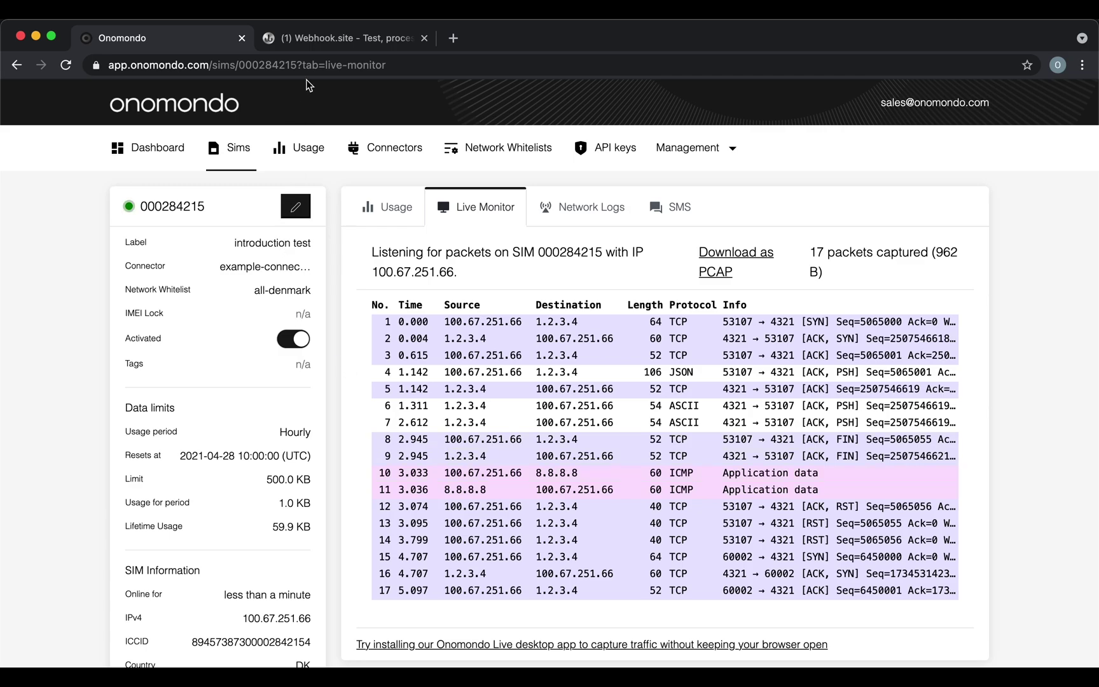
- On Webhook.site, view request #aebeb and select its JSON payload
left_click(313, 42)
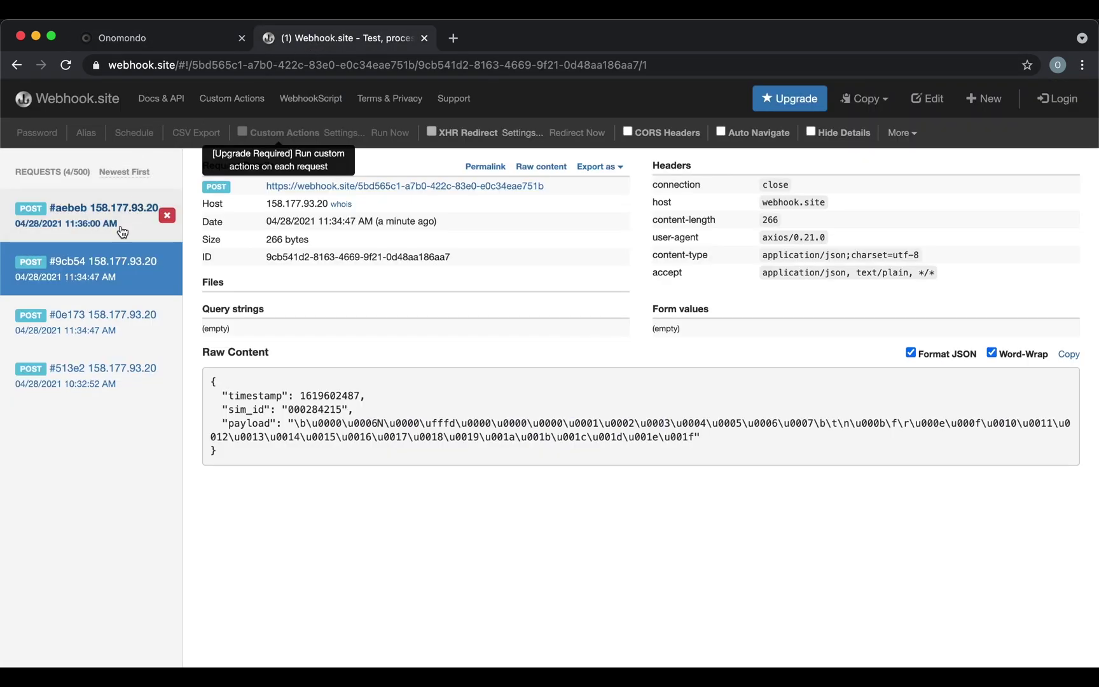
left_click(152, 224)
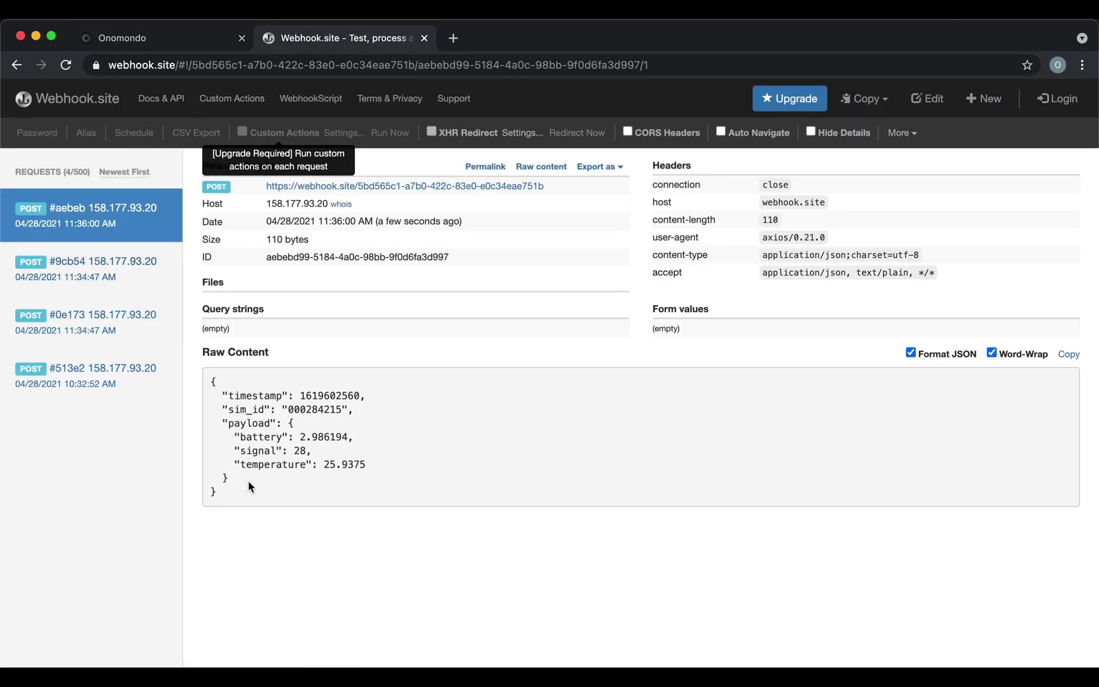
left_click_drag(240, 475, 212, 393)
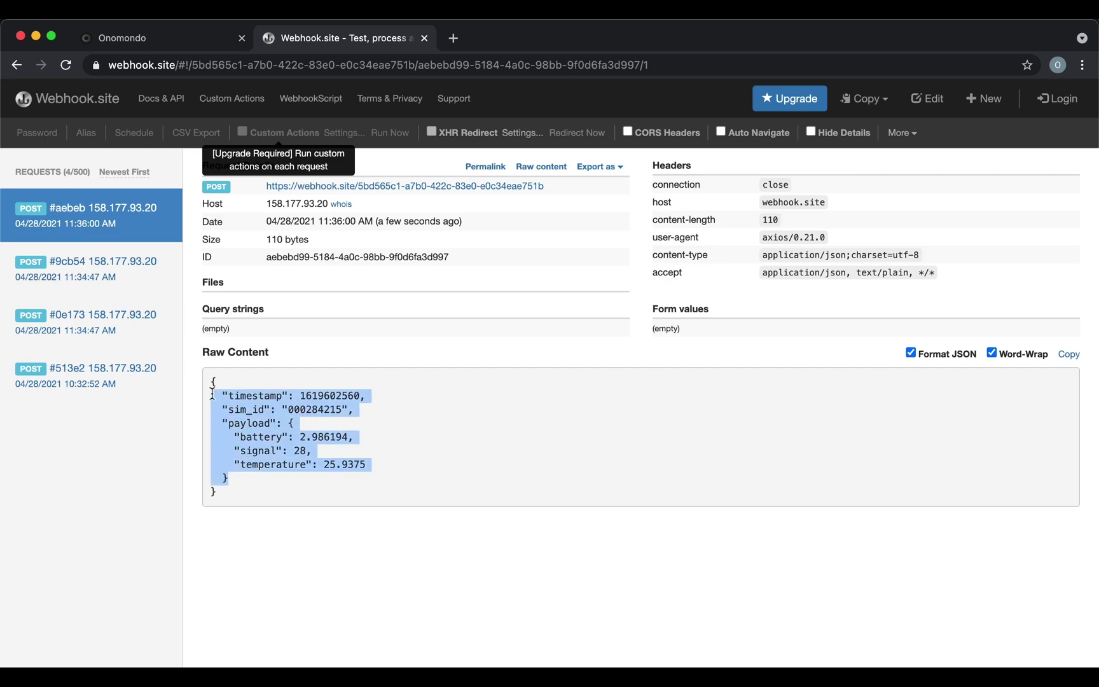
- Set SIM 000284215's connector and label to getting-started, save, and return to Webhook.site
left_click(184, 39)
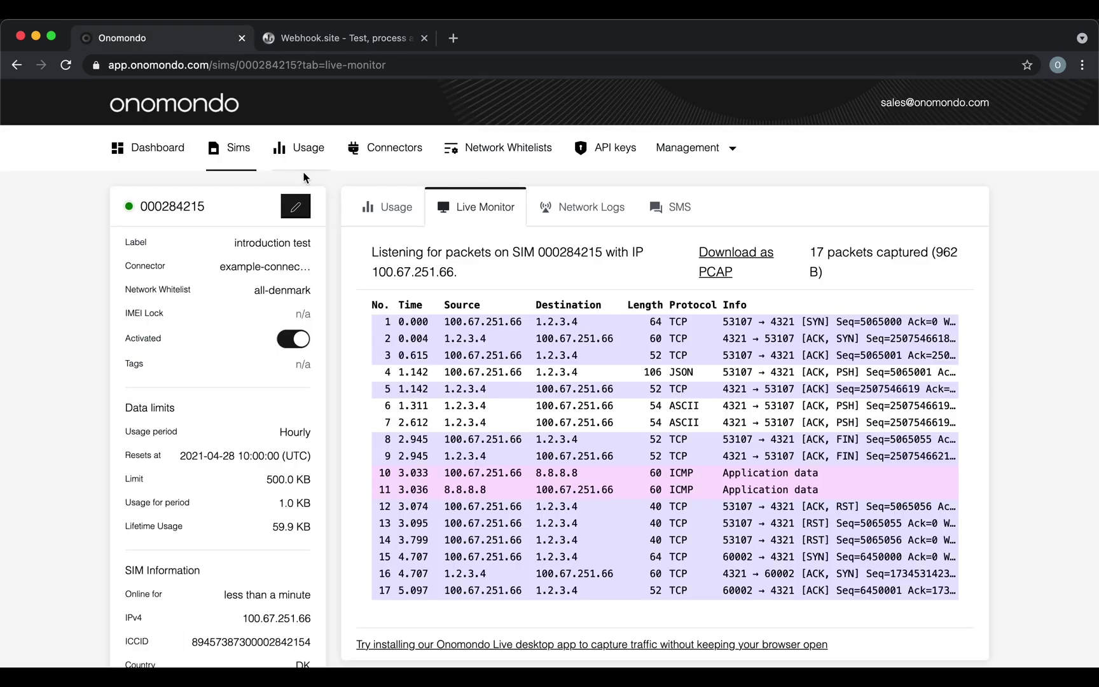
left_click(296, 207)
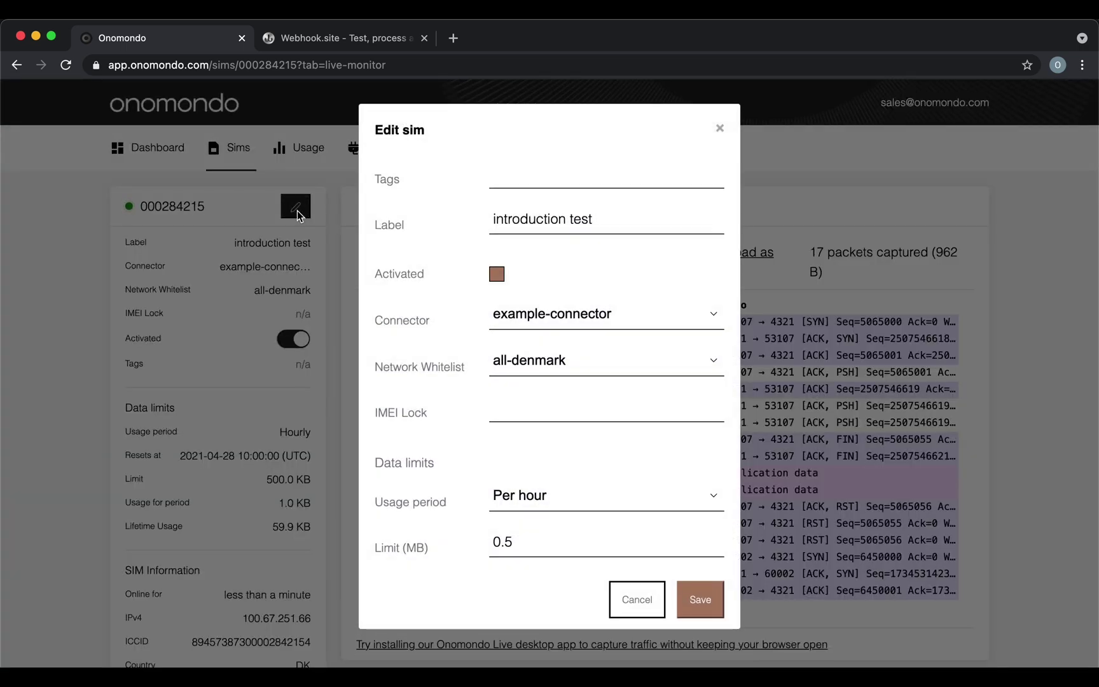
left_click(593, 315)
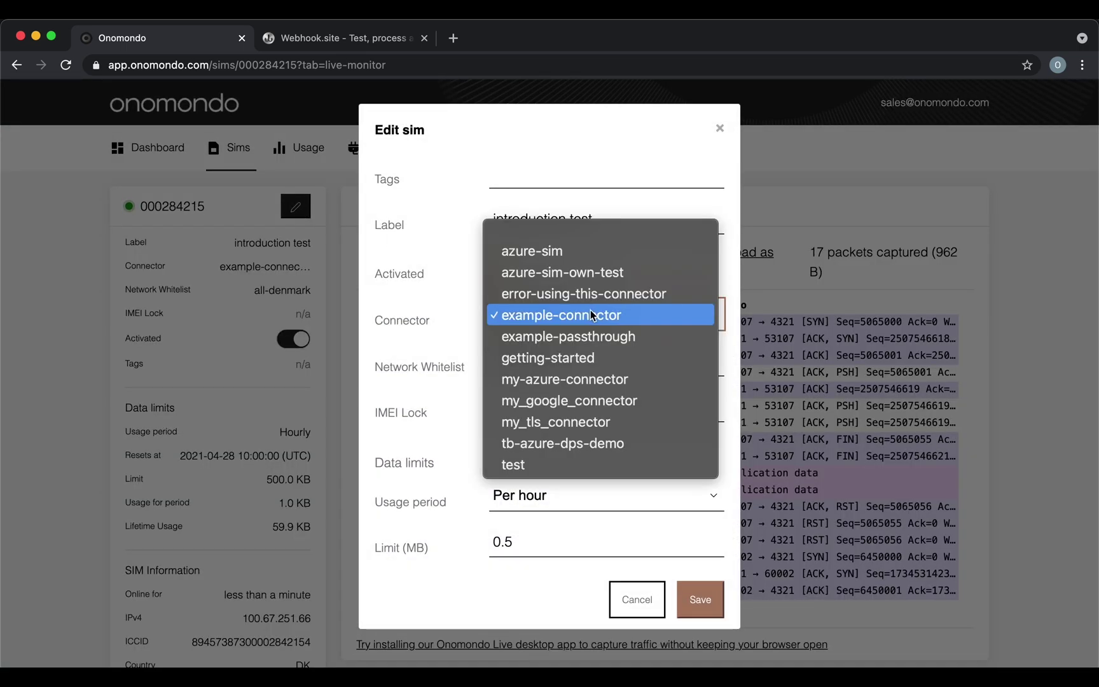
left_click(596, 358)
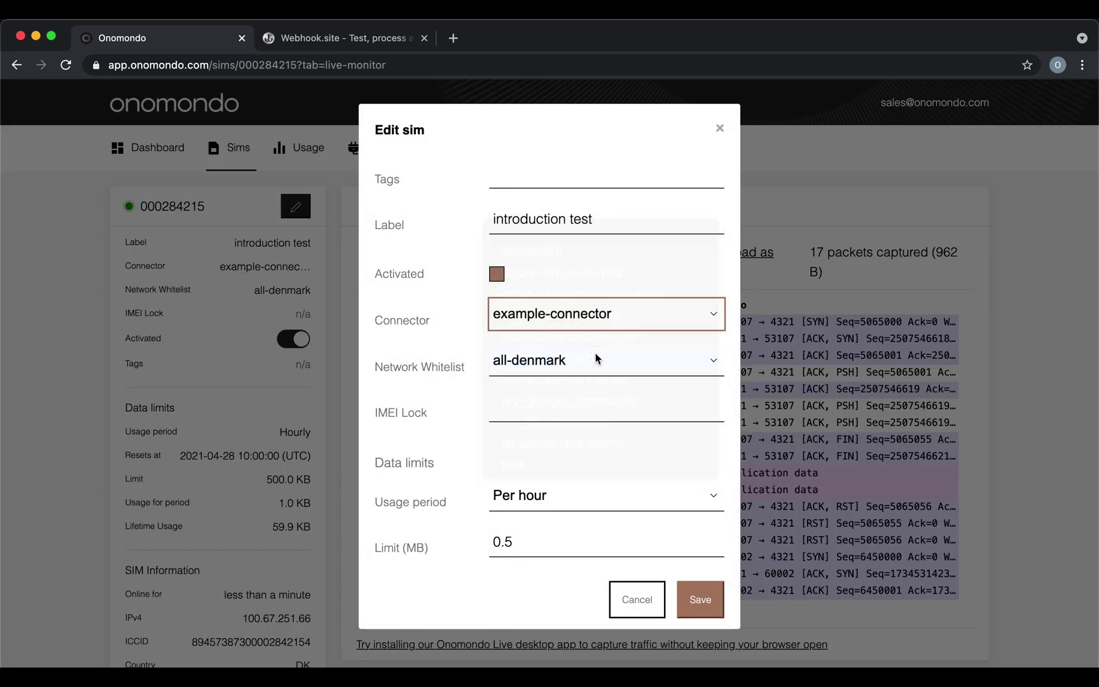
triple_click(550, 230)
type("gettin")
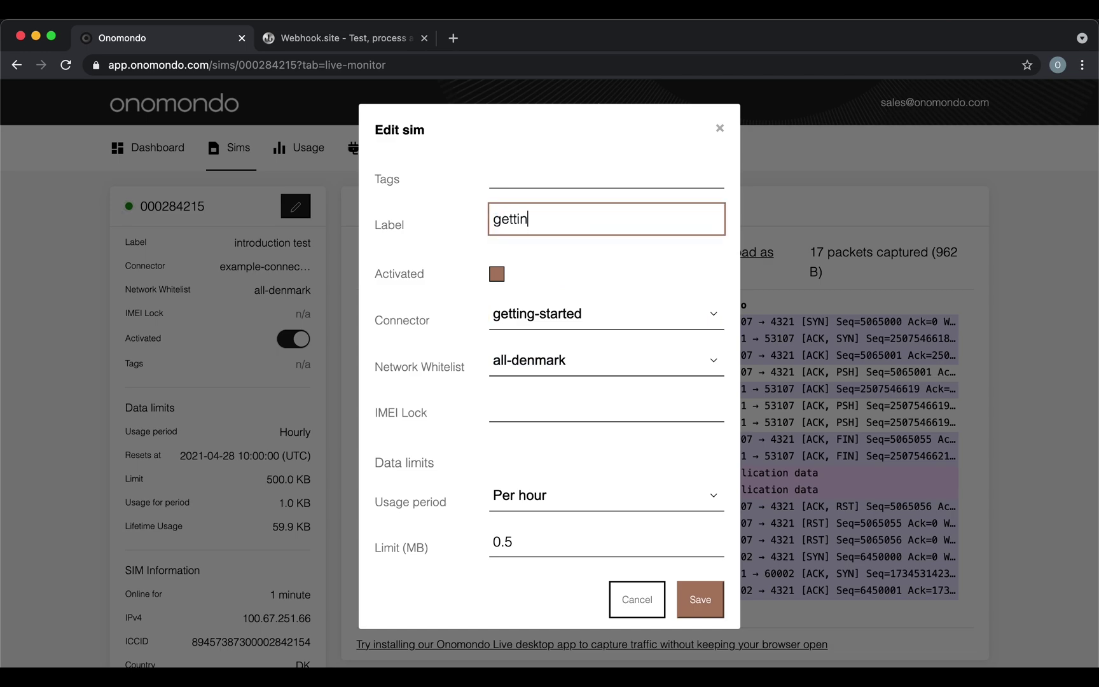
type("g-started")
scroll(610, 409, "down", 1)
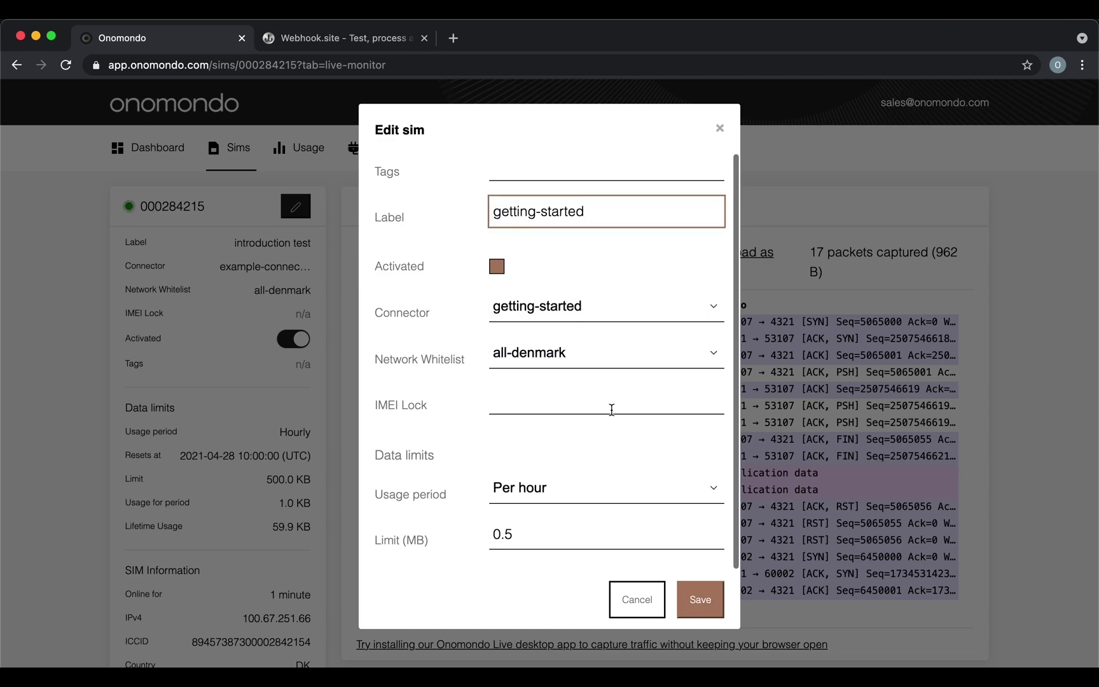
left_click(687, 597)
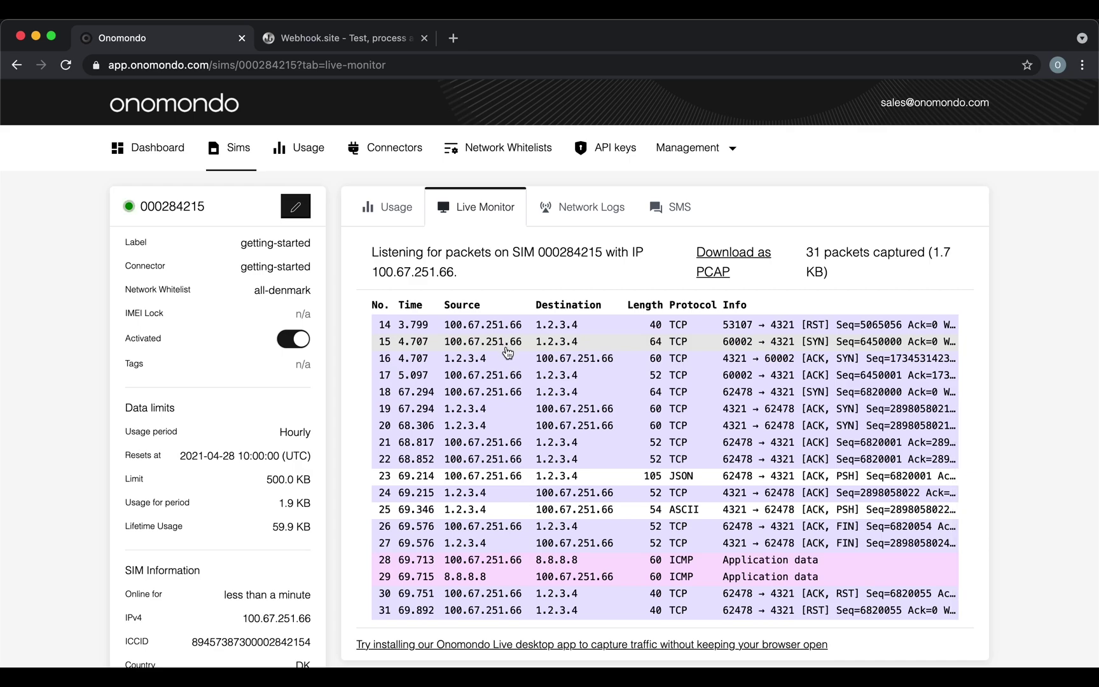
left_click(337, 38)
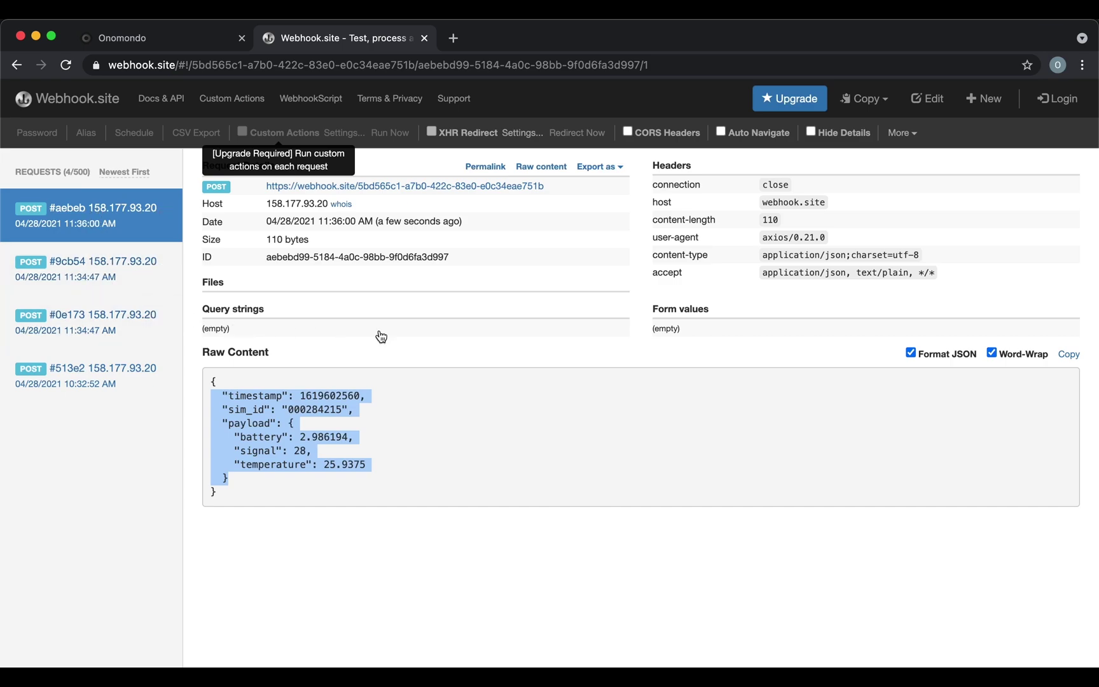
- Bring up the Azure dashboard showing temperature 26.125°C and battery 2.99V
key("super+Tab")
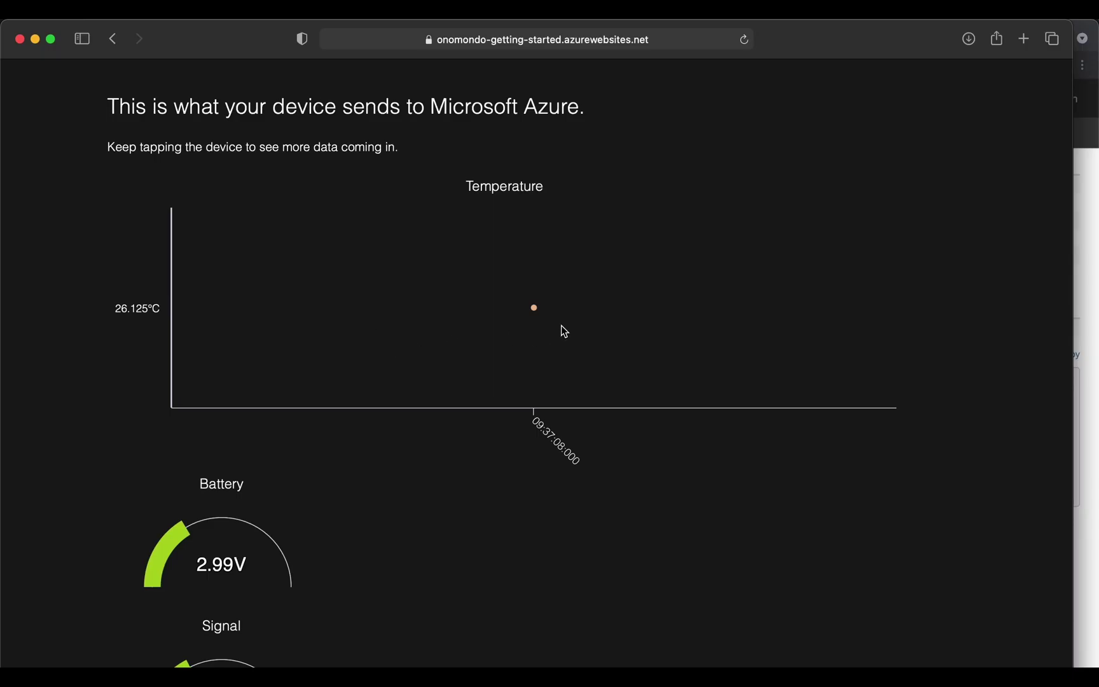